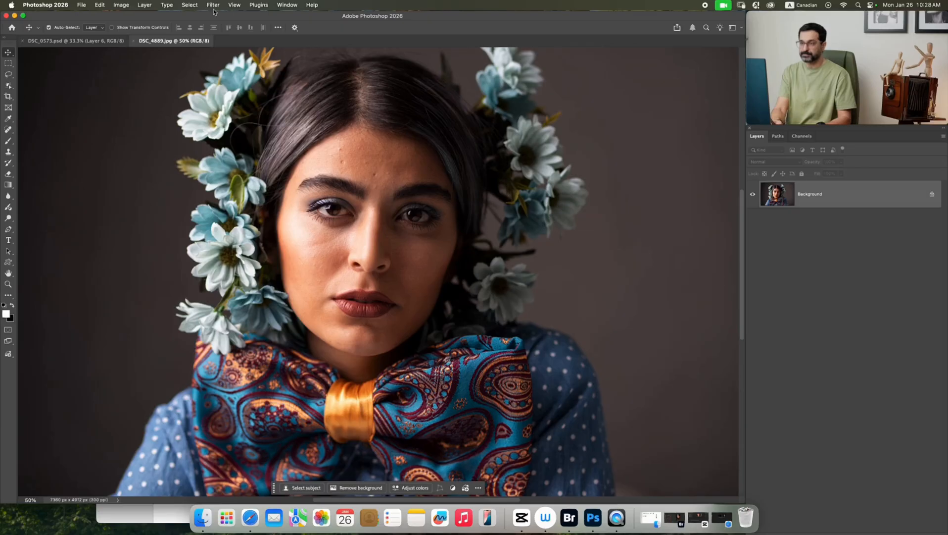
Open the flower portrait in the Camera Raw filter and set the Color Mixer saturation of Yellows and Greens to -100.
{"action": "left_click", "coordinate": [213, 4]}
{"action": "left_click", "coordinate": [238, 93]}
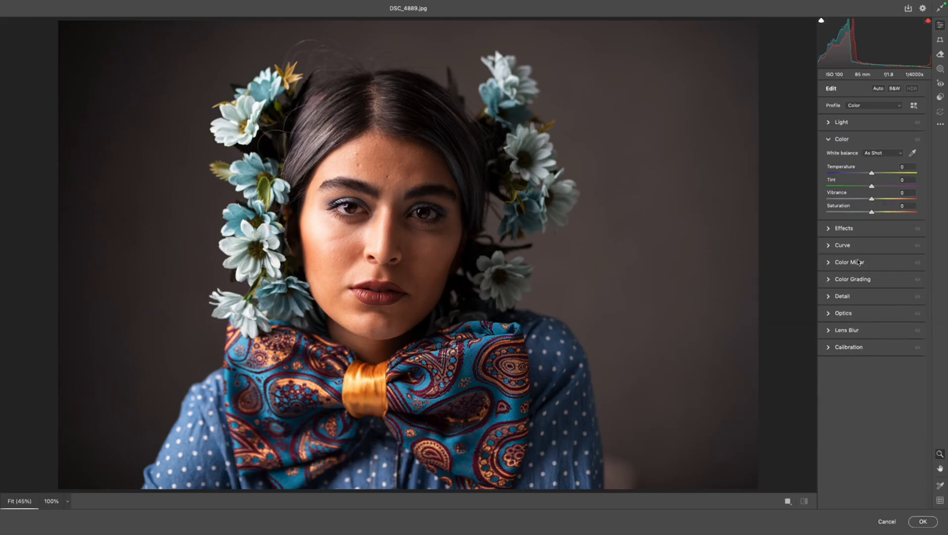
{"action": "left_click", "coordinate": [858, 262]}
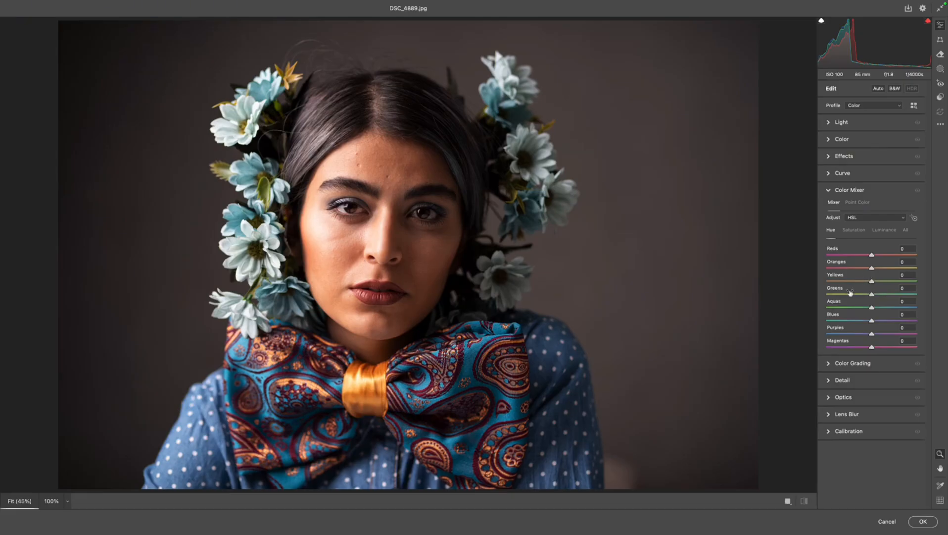
{"action": "left_click", "coordinate": [853, 230]}
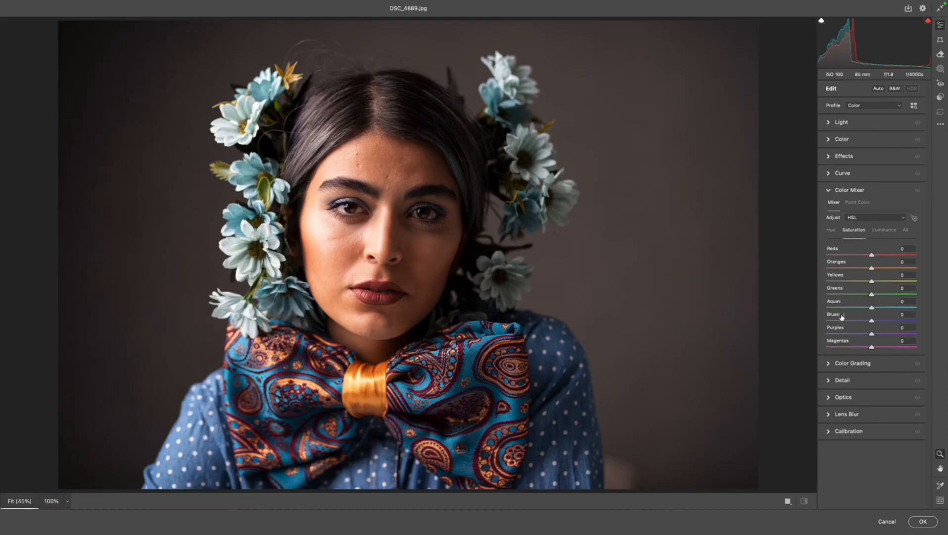
{"action": "left_click_drag", "start_coordinate": [871, 297], "coordinate": [837, 288]}
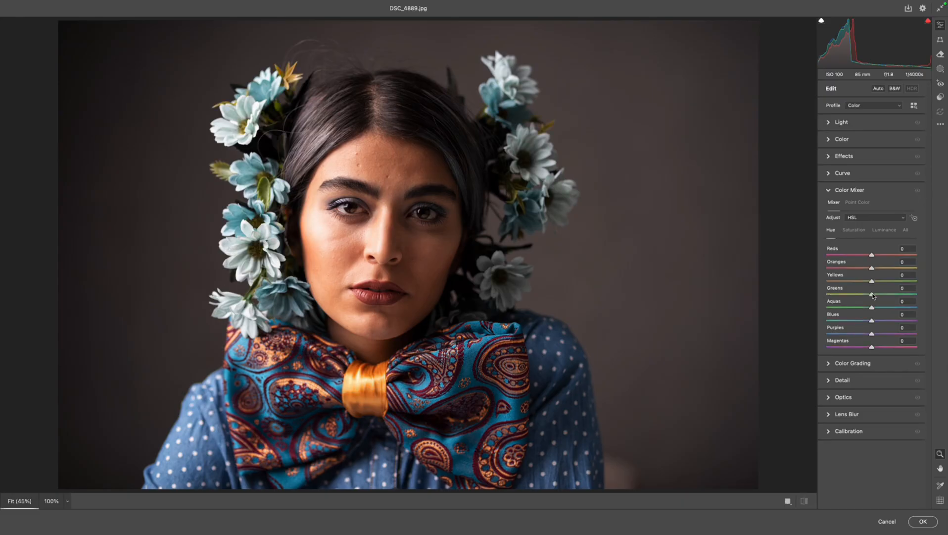
{"action": "left_click_drag", "start_coordinate": [871, 294], "coordinate": [822, 286]}
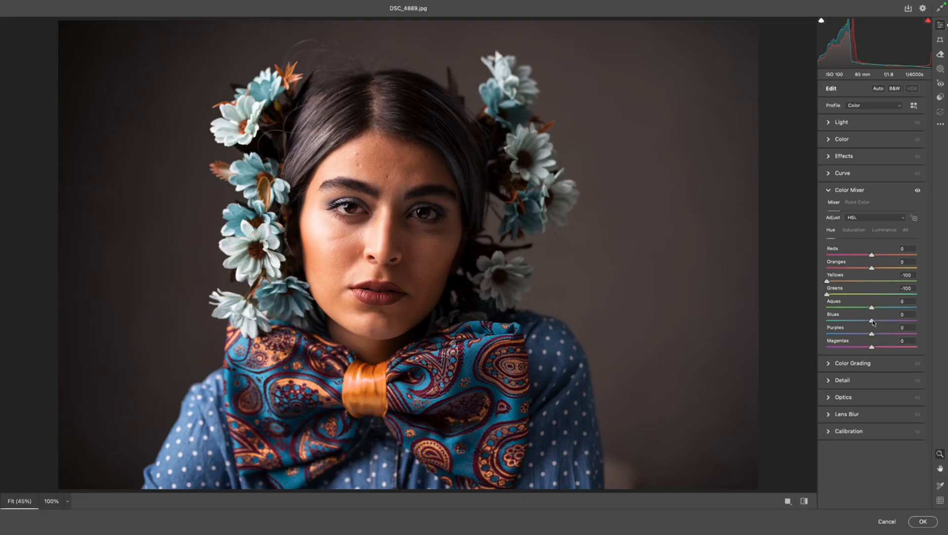
{"action": "left_click_drag", "start_coordinate": [874, 323], "coordinate": [865, 323]}
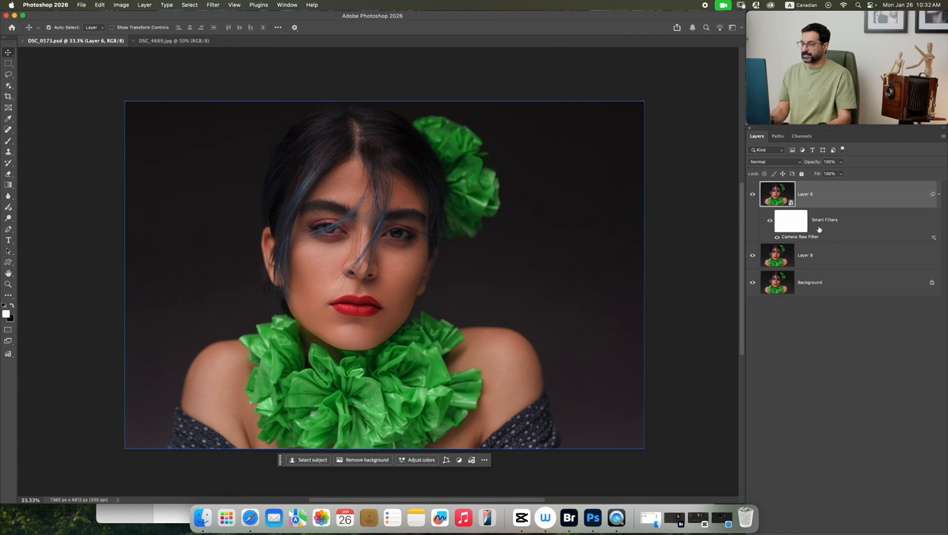
Open DSC_0573.psd in the Camera Raw filter and set the Greens saturation to -92 in the Color Mixer.
{"action": "double_click", "coordinate": [808, 237]}
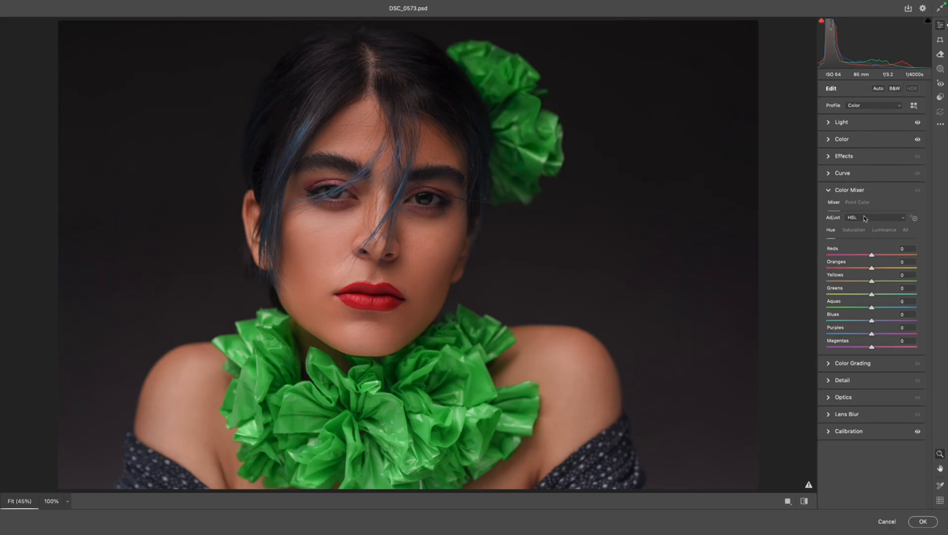
{"action": "key", "text": "super+alt+shift+s"}
{"action": "left_click_drag", "start_coordinate": [866, 295], "coordinate": [827, 310]}
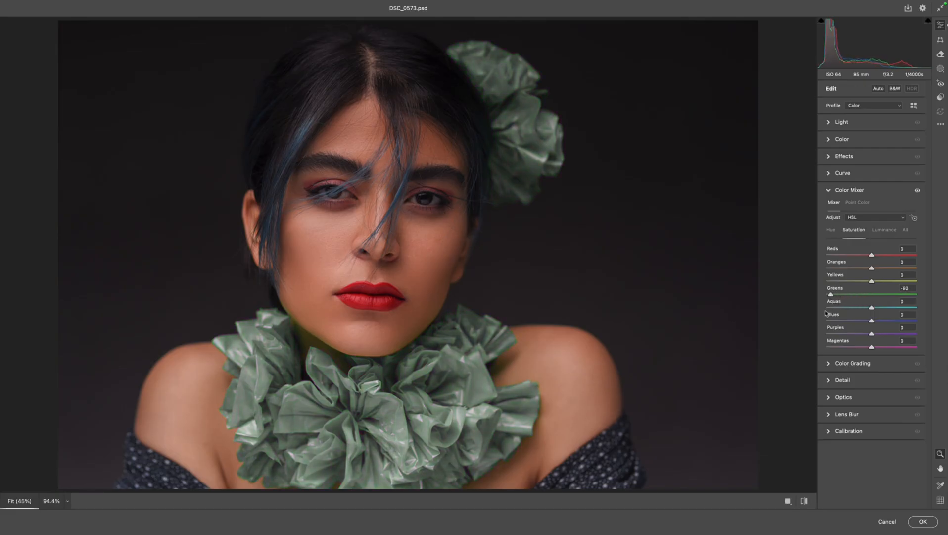
Set the Yellows and Greens hues to -46 and the Yellows saturation to -21, and compare the result with the unedited portrait.
{"action": "left_click_drag", "start_coordinate": [316, 341], "coordinate": [395, 406]}
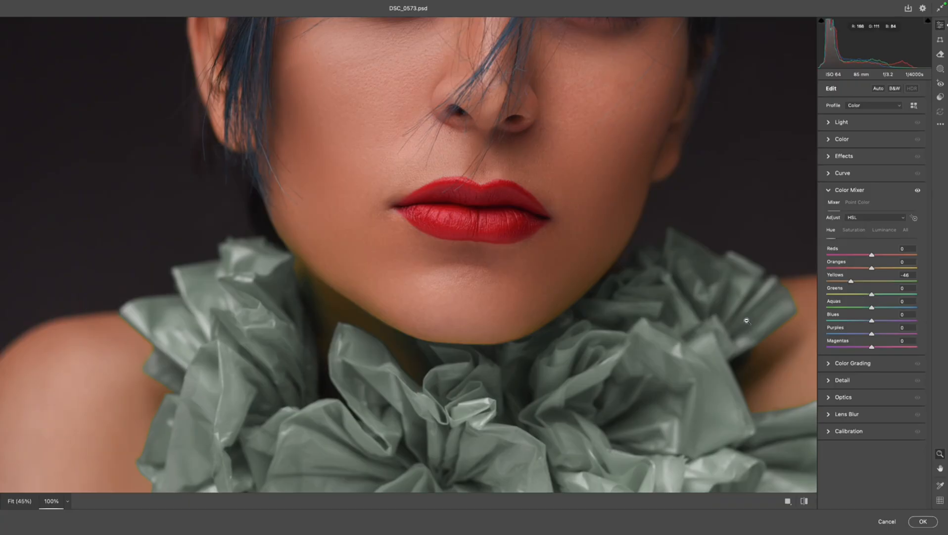
{"action": "mouse_move", "coordinate": [872, 294]}
{"action": "left_mouse_down"}
{"action": "mouse_move", "coordinate": [850, 295]}
{"action": "mouse_move", "coordinate": [865, 284]}
{"action": "left_mouse_up"}
{"action": "left_click", "coordinate": [860, 233]}
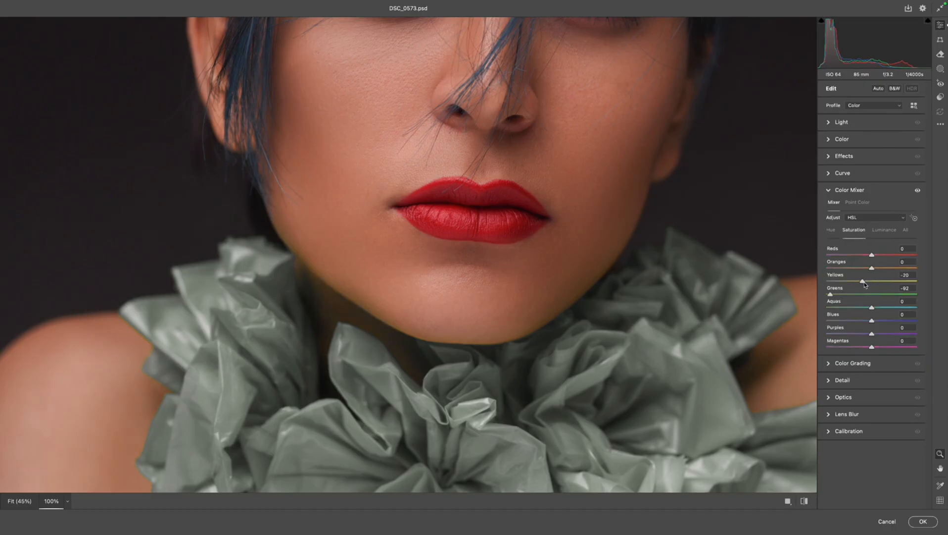
{"action": "left_click_drag", "start_coordinate": [503, 396], "coordinate": [461, 370]}
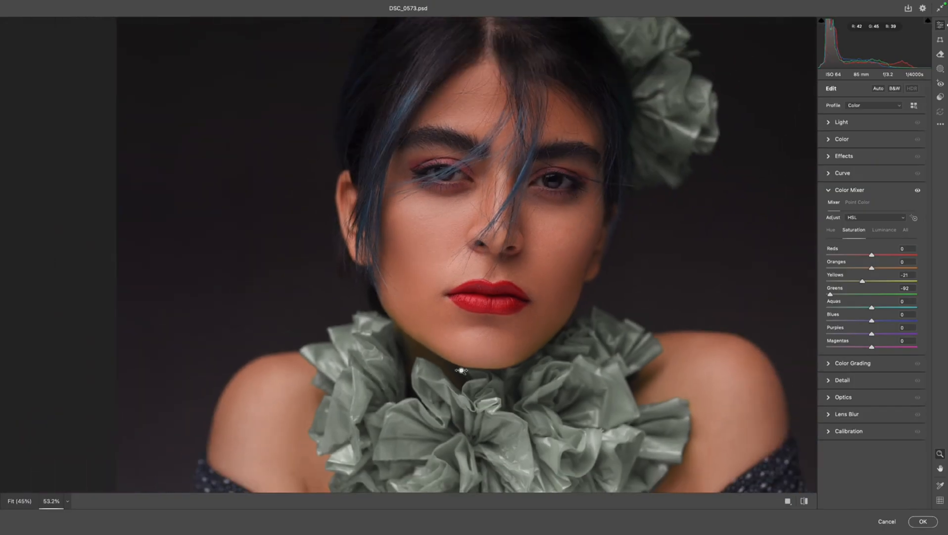
{"action": "left_click_drag", "start_coordinate": [551, 327], "coordinate": [472, 293]}
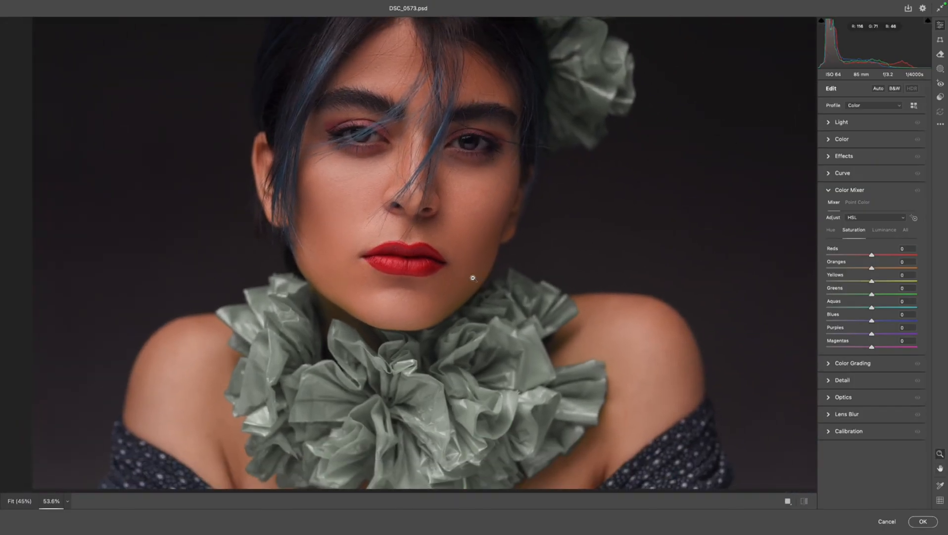
{"action": "key", "text": "p"}
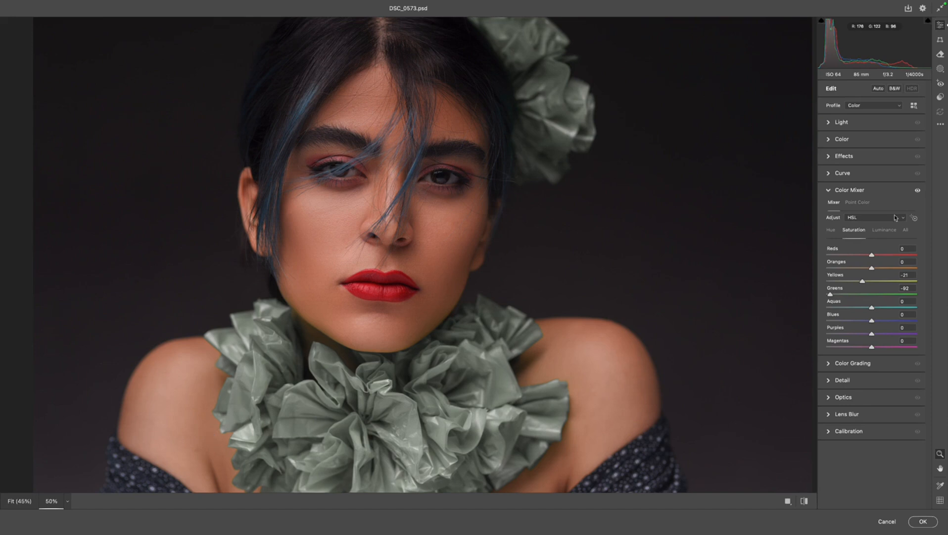
Adjust the Reds hue and set the Reds saturation to -27 to tone down the lips.
{"action": "left_click", "coordinate": [831, 231]}
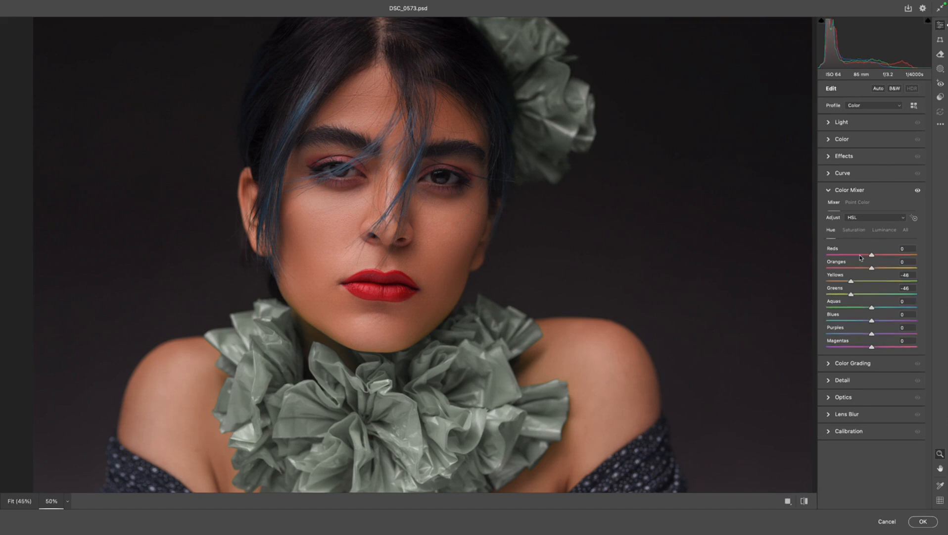
{"action": "mouse_move", "coordinate": [872, 254]}
{"action": "left_mouse_down"}
{"action": "mouse_move", "coordinate": [886, 255]}
{"action": "mouse_move", "coordinate": [864, 258]}
{"action": "left_mouse_up"}
{"action": "left_click", "coordinate": [856, 230]}
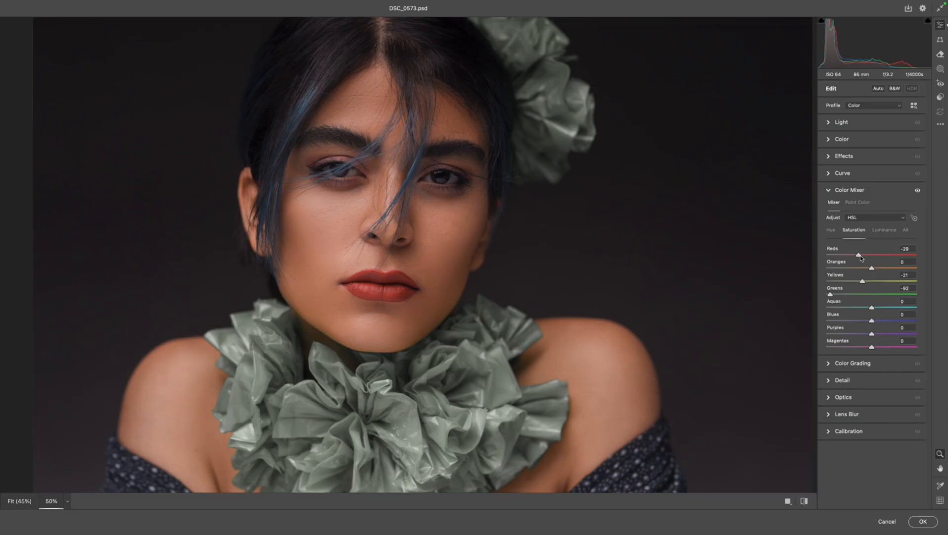
{"action": "key", "text": "super+minus"}
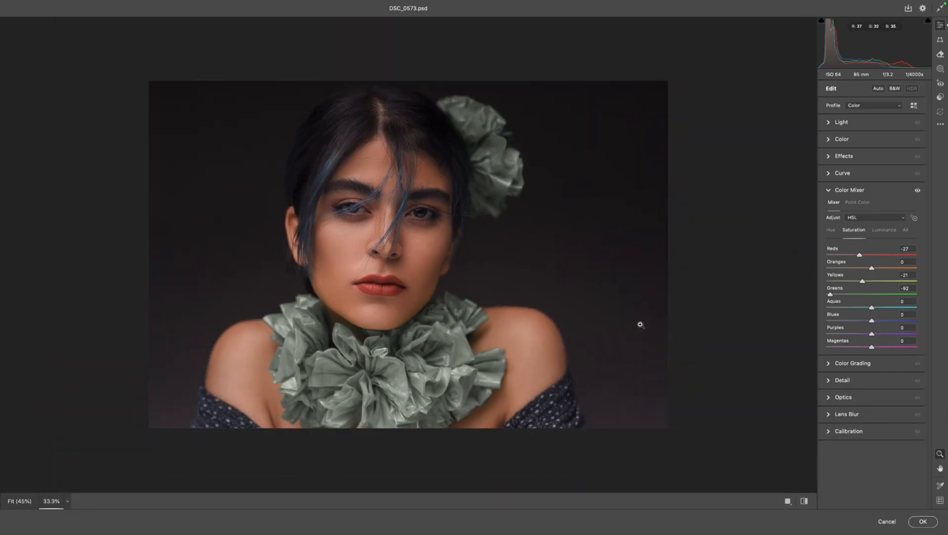
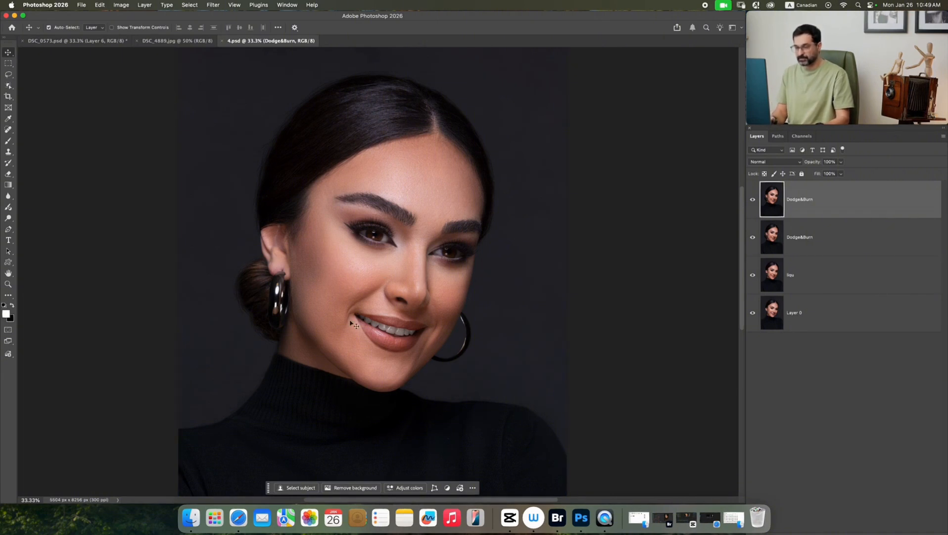
Set the foreground color to neutral gray with hue 0, saturation 0% and brightness 50%.
{"action": "left_click", "coordinate": [123, 319]}
{"action": "left_click", "coordinate": [6, 313]}
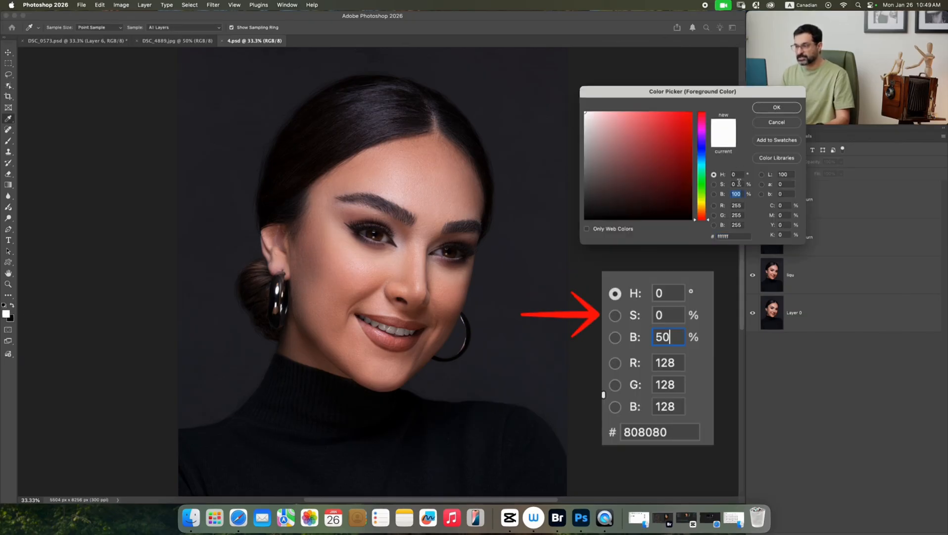
{"action": "type", "text": "50"}
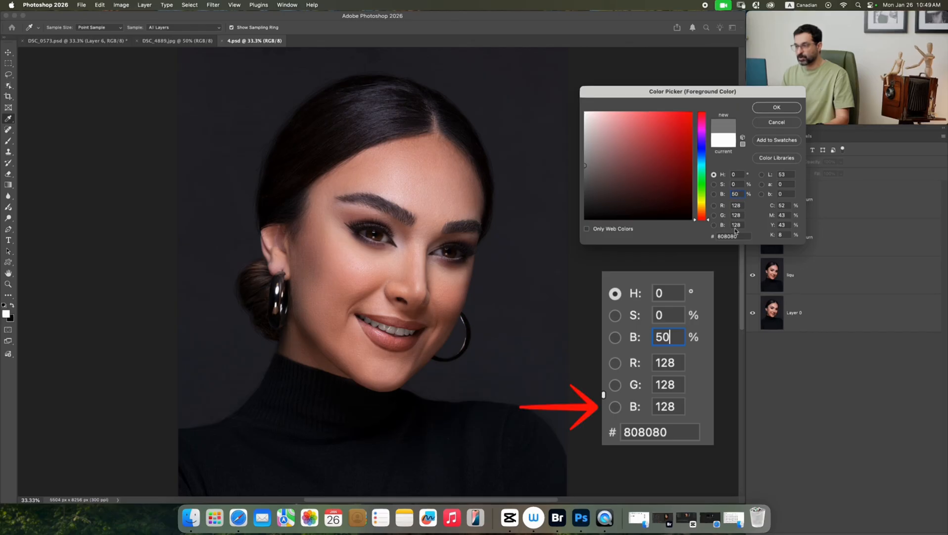
{"action": "left_click", "coordinate": [786, 110]}
Add a new layer above the top Dodge&Burn layer, fill it with the gray and set its blend mode to Luminosity.
{"action": "left_click", "coordinate": [857, 191]}
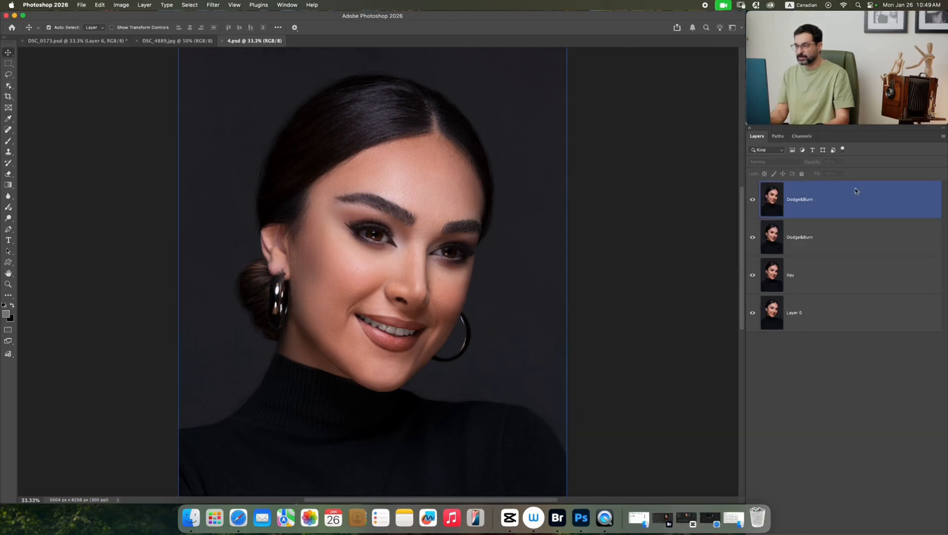
{"action": "left_click", "coordinate": [922, 495]}
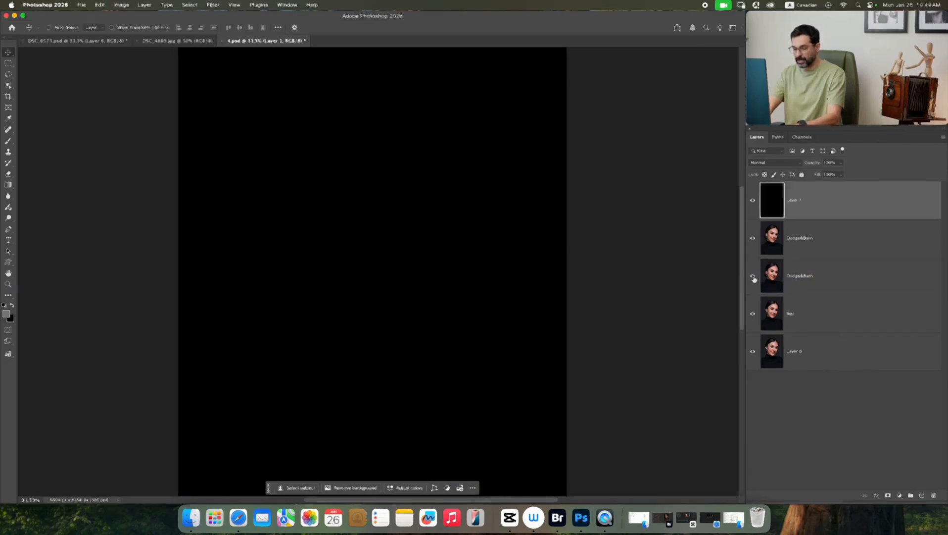
{"action": "key", "text": "super+BackSpace"}
{"action": "key", "text": "alt+BackSpace"}
{"action": "left_click", "coordinate": [781, 165]}
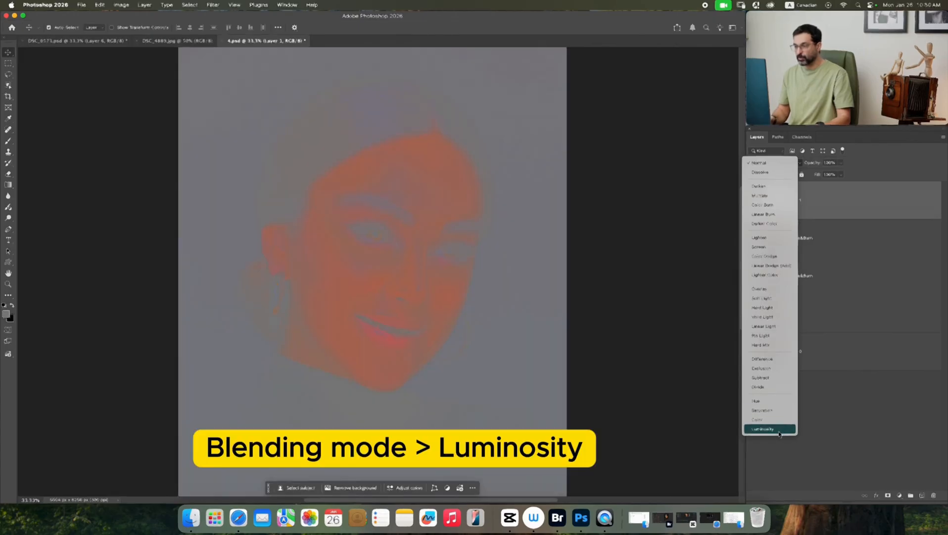
{"action": "left_click", "coordinate": [779, 434]}
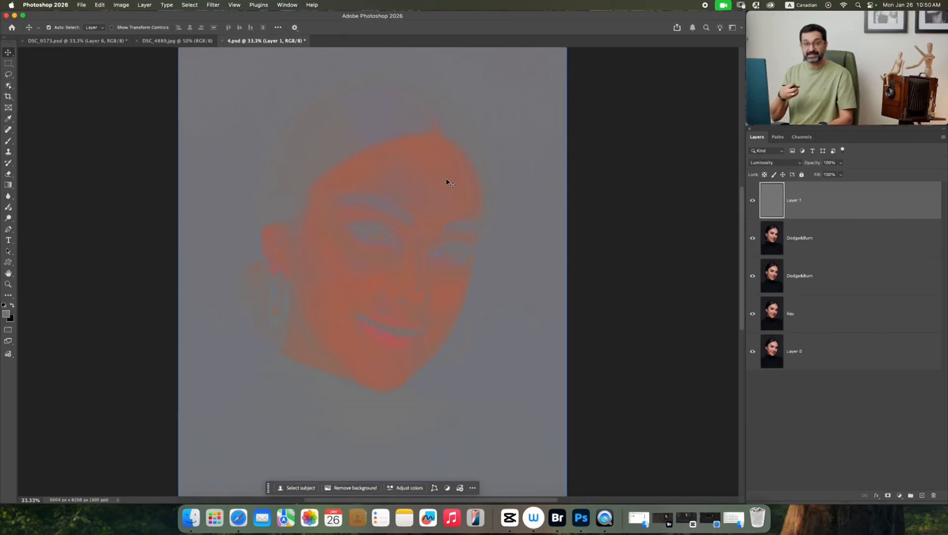
Sample the forehead's skin tone as the foreground color and copy its hex code.
{"action": "left_click", "coordinate": [7, 313]}
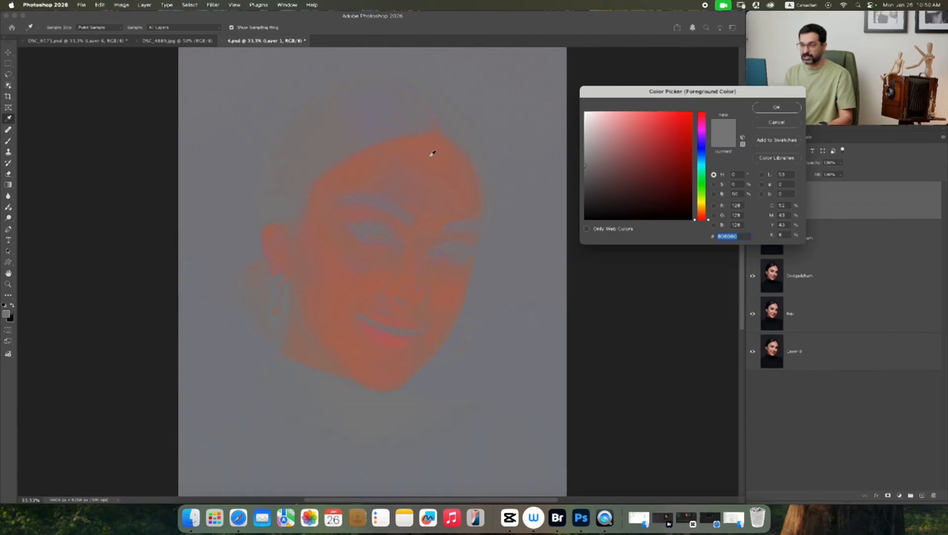
{"action": "left_click", "coordinate": [427, 157]}
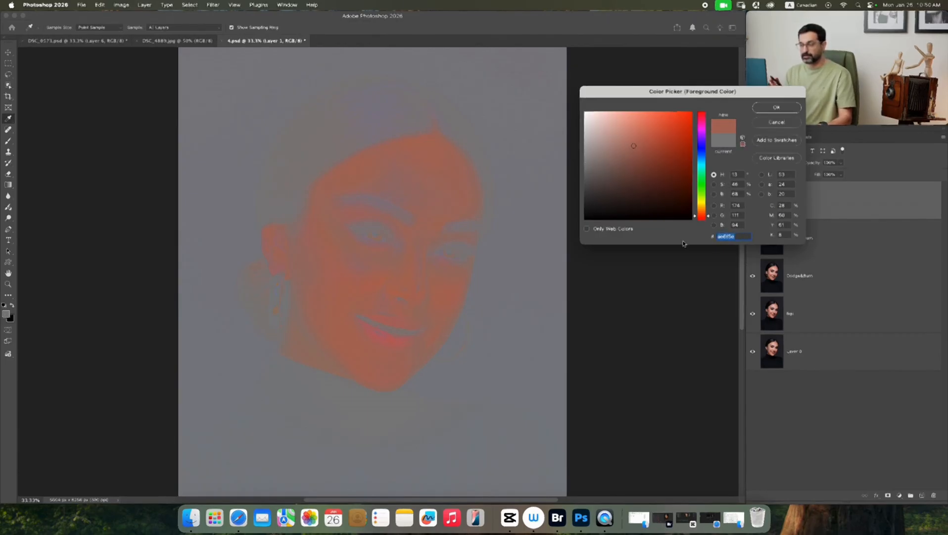
{"action": "left_click", "coordinate": [238, 518]}
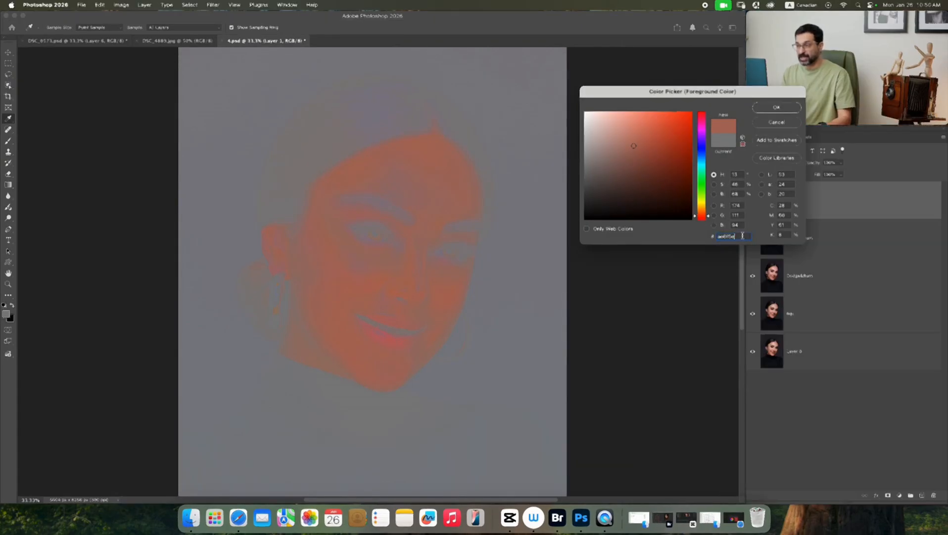
{"action": "right_click", "coordinate": [726, 236]}
{"action": "left_click", "coordinate": [742, 287]}
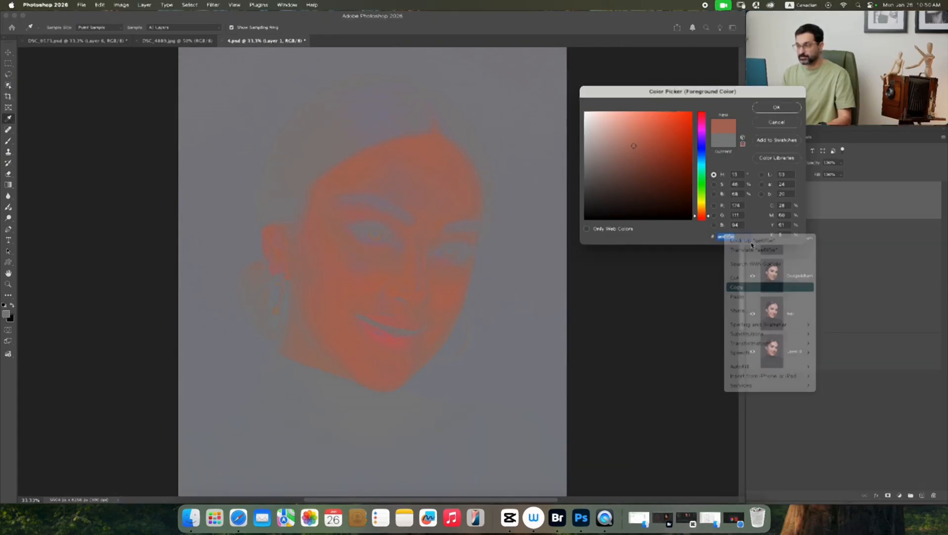
{"action": "left_click", "coordinate": [777, 108]}
Switch to paletton.com in Safari, set the base color to the copied skin-tone hex code and add its complementary color.
{"action": "left_click", "coordinate": [238, 517]}
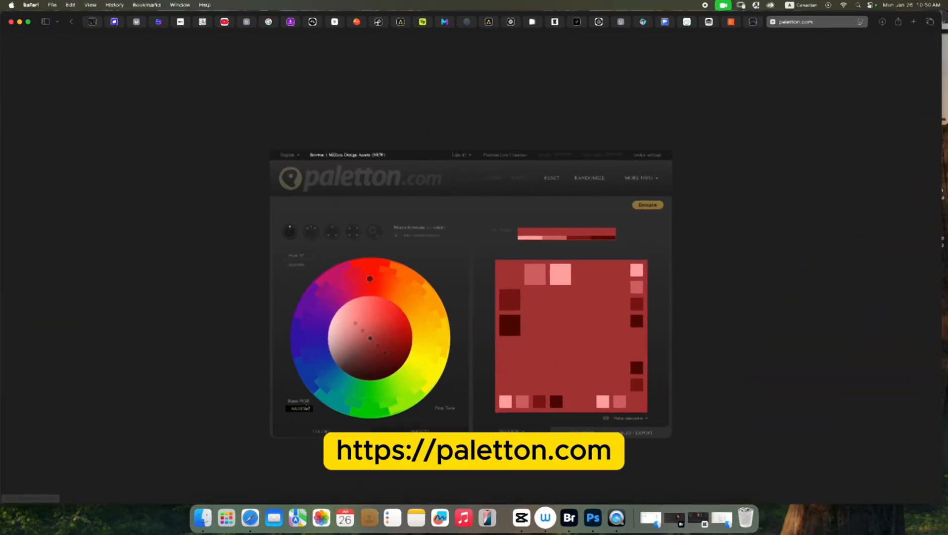
{"action": "left_click", "coordinate": [307, 410]}
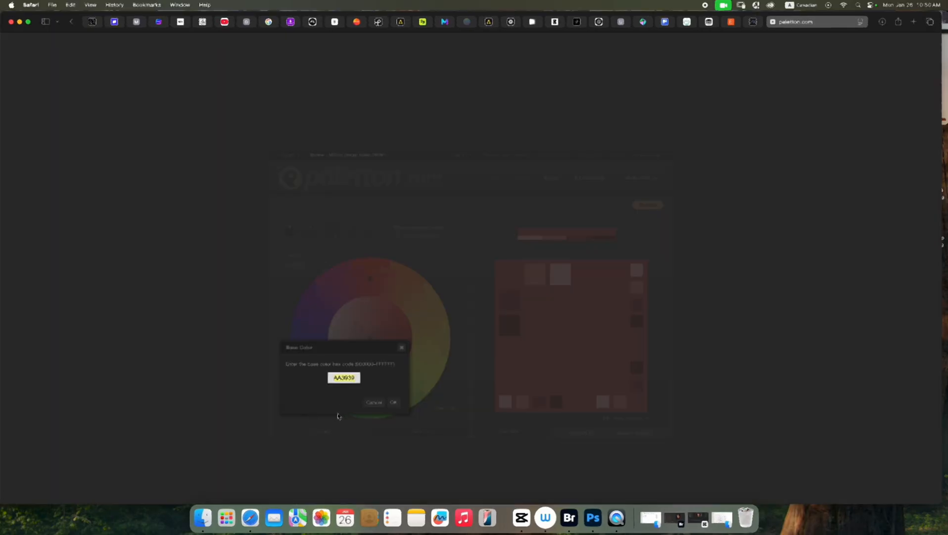
{"action": "left_click", "coordinate": [398, 403]}
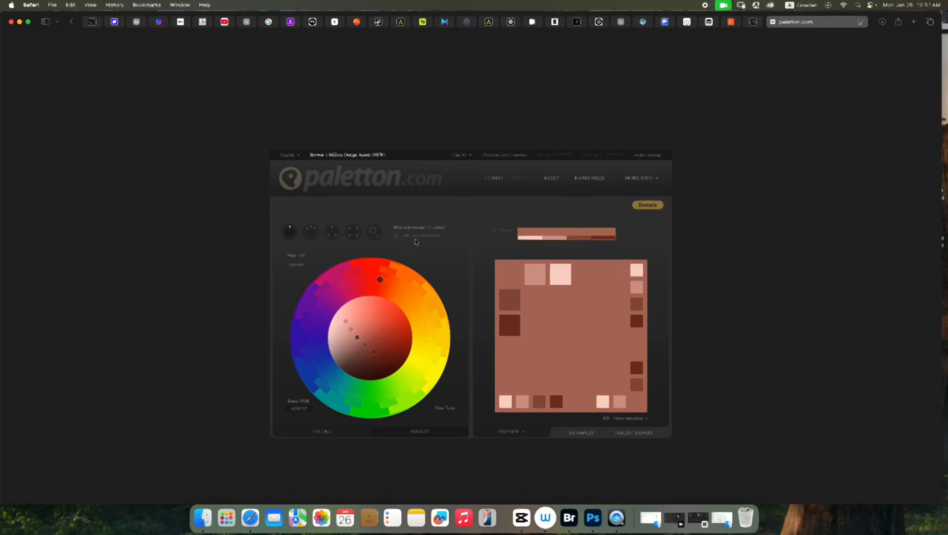
{"action": "left_click", "coordinate": [397, 236]}
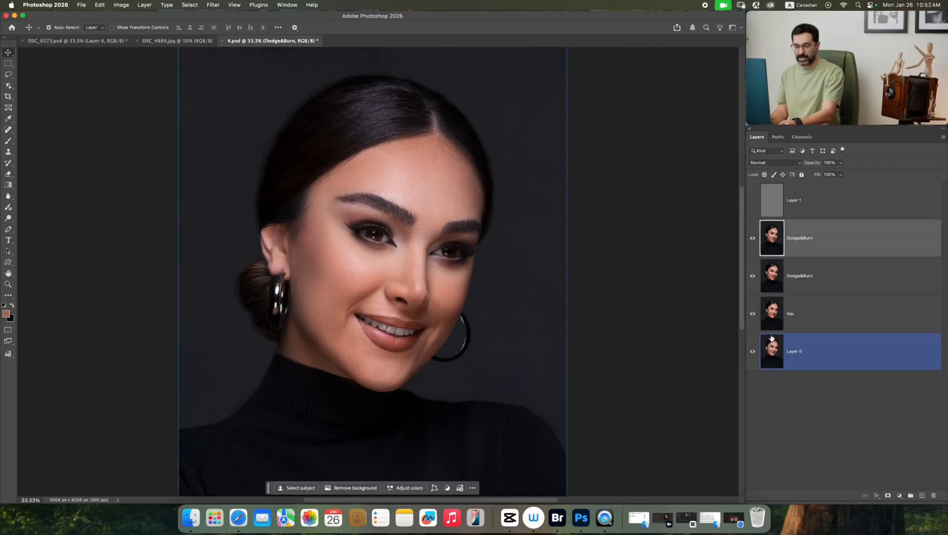
Stamp the visible portrait layers into a new layer below the hidden gray layer and convert it to a smart object.
{"action": "key", "text": "super+alt+shift+e"}
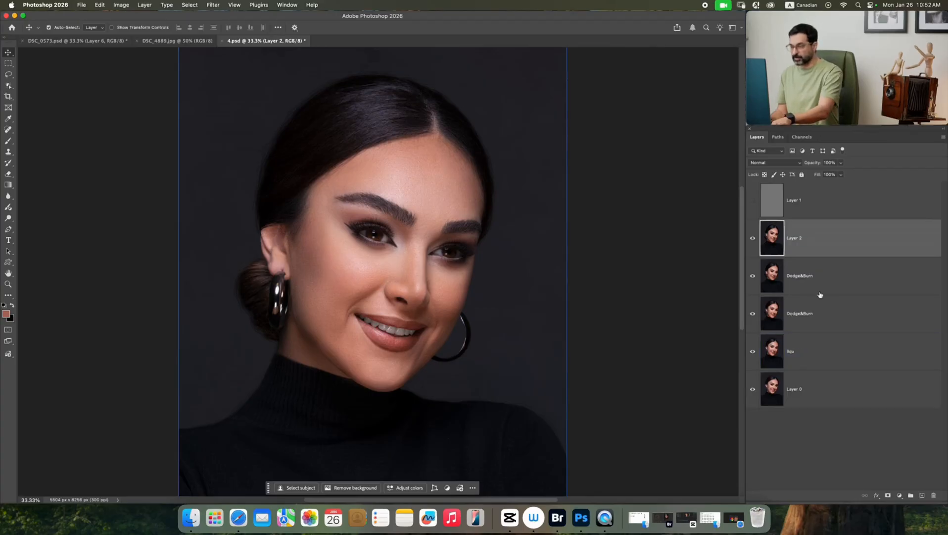
{"action": "right_click", "coordinate": [832, 237]}
{"action": "left_click", "coordinate": [865, 404]}
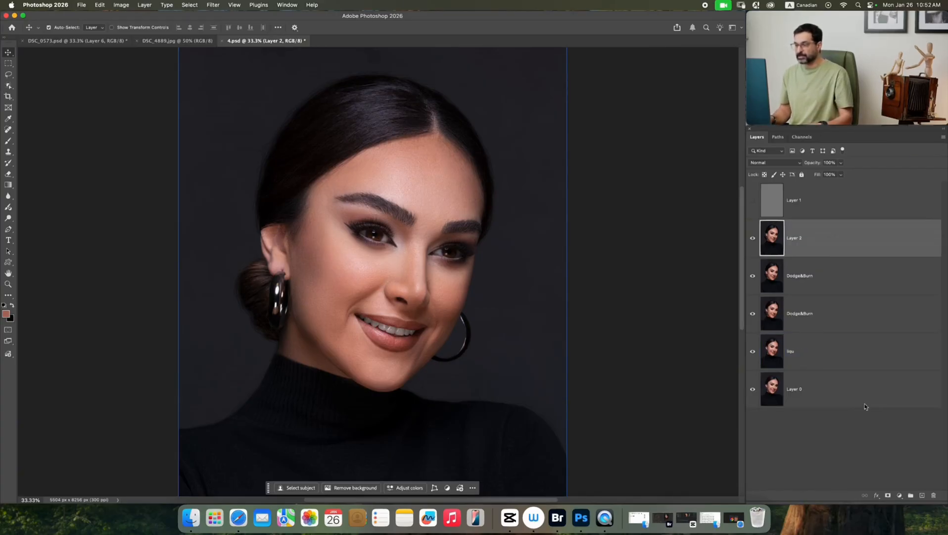
Open the smart object in the Camera Raw filter, mask the background and shift its temperature toward blue.
{"action": "left_click", "coordinate": [216, 5]}
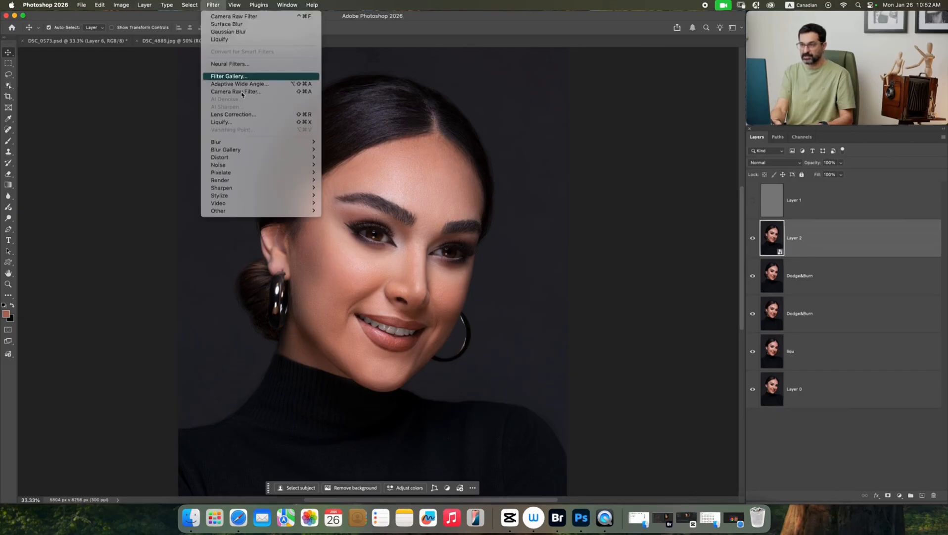
{"action": "left_click", "coordinate": [237, 94]}
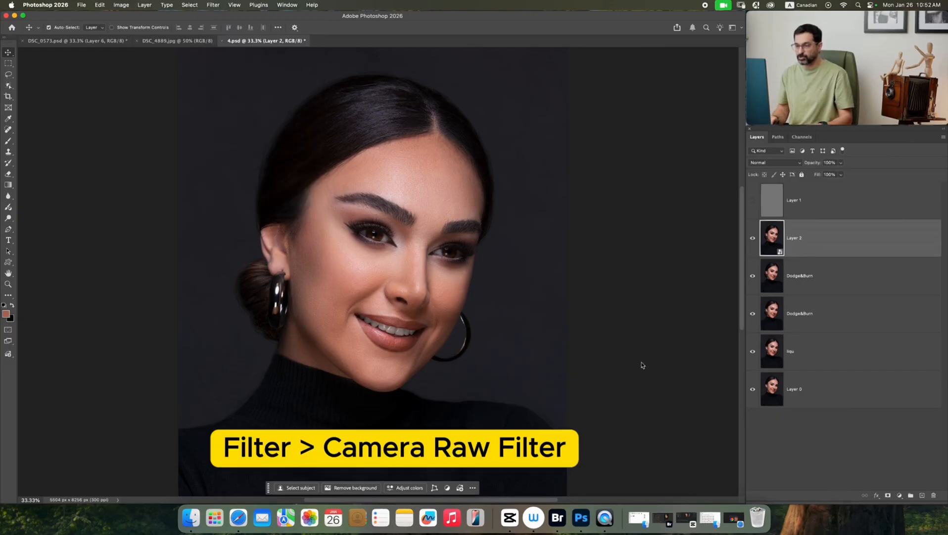
{"action": "left_click", "coordinate": [940, 70]}
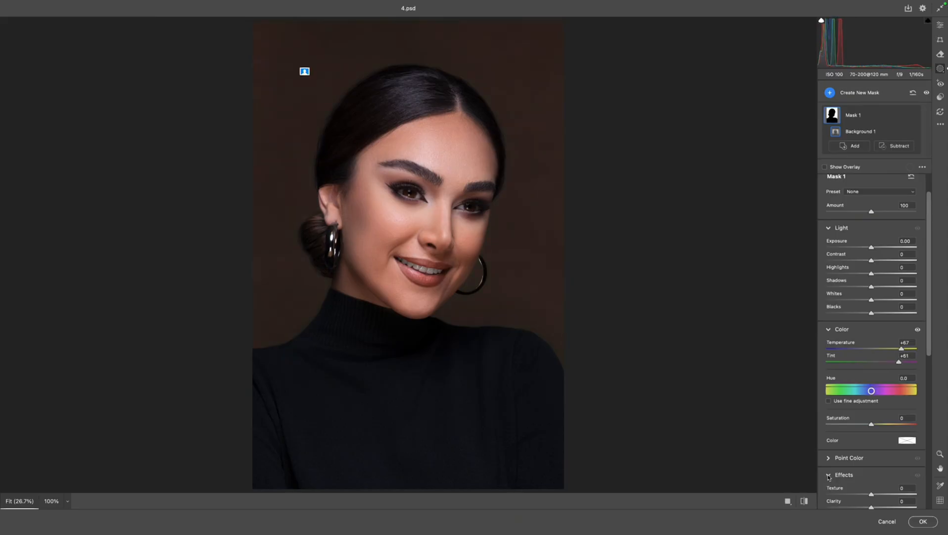
{"action": "left_click_drag", "start_coordinate": [902, 349], "coordinate": [853, 350]}
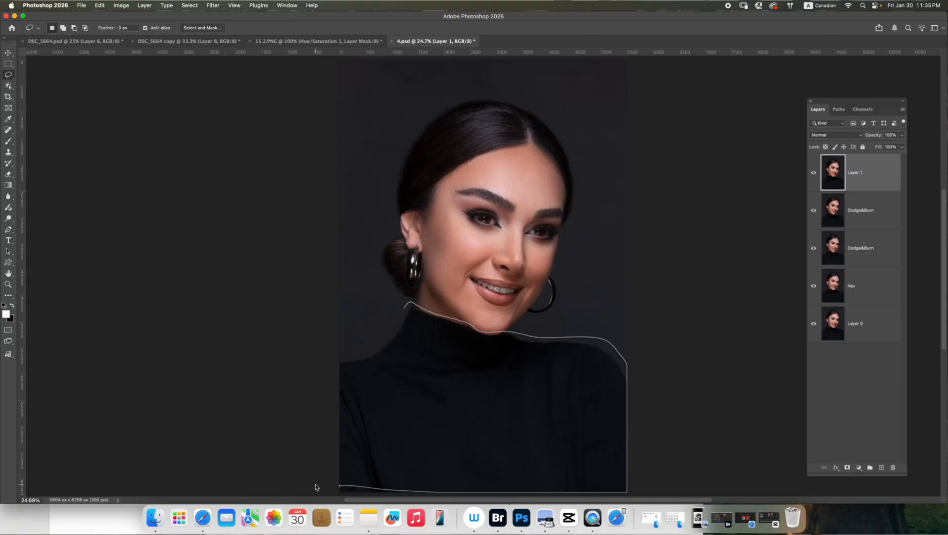
Select the black turtleneck with the Lasso and generate a "Brown turtleneck" in its place.
{"action": "left_click_drag", "start_coordinate": [317, 485], "coordinate": [435, 484]}
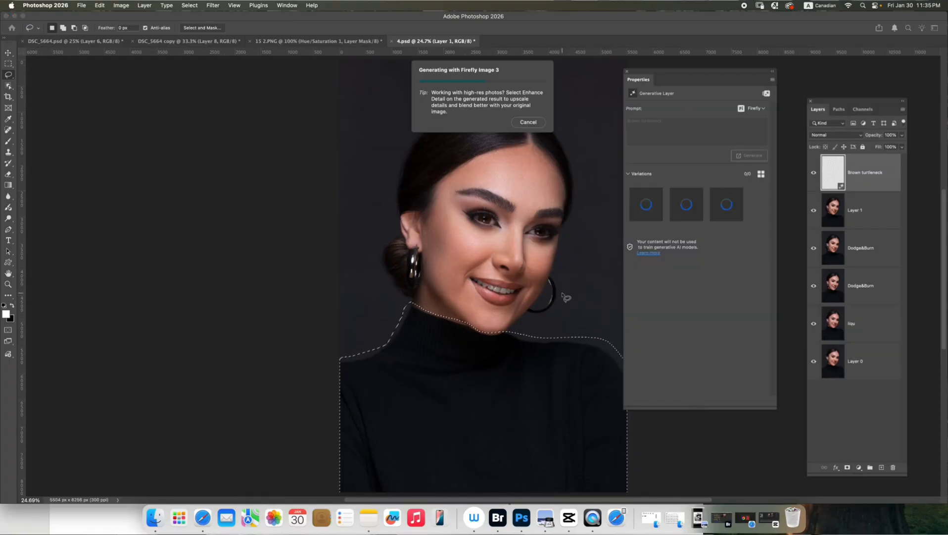
{"action": "right_click", "coordinate": [893, 171]}
In the Camera Raw filter, set a third background mask's exposure to +1.45 and temperature to +31, and limit it with a brush.
{"action": "left_click", "coordinate": [212, 6]}
{"action": "left_click", "coordinate": [242, 115]}
{"action": "left_click_drag", "start_coordinate": [870, 381], "coordinate": [904, 381]}
{"action": "left_click_drag", "start_coordinate": [870, 394], "coordinate": [885, 395]}
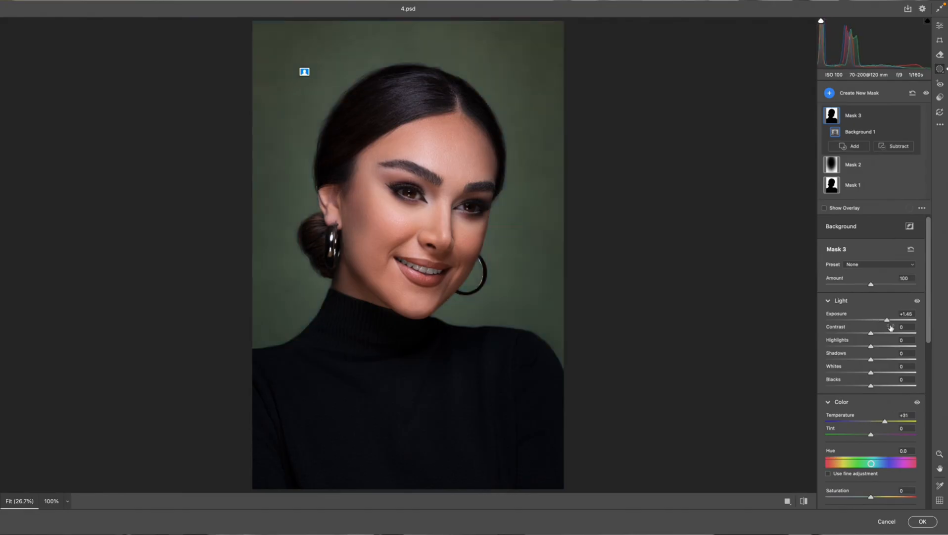
{"action": "left_click", "coordinate": [835, 213]}
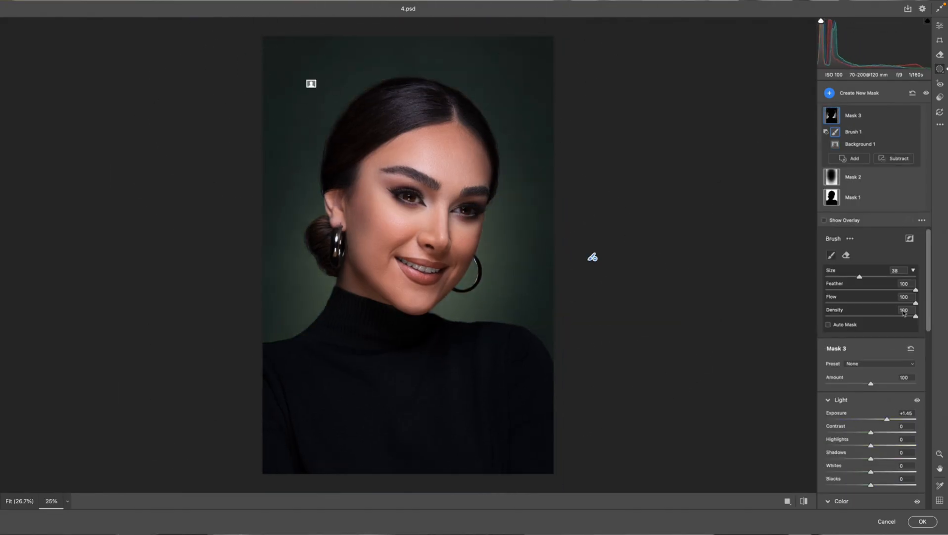